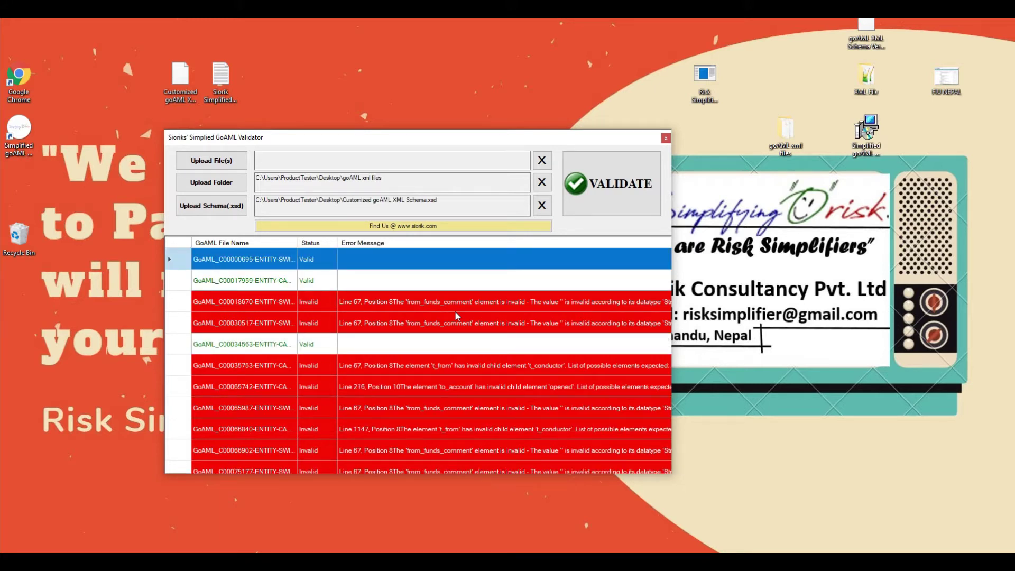
{"action": "mouse_move", "coordinate": [458, 302]}
{"action": "left_click_drag", "start_coordinate": [522, 144], "coordinate": [497, 199]}
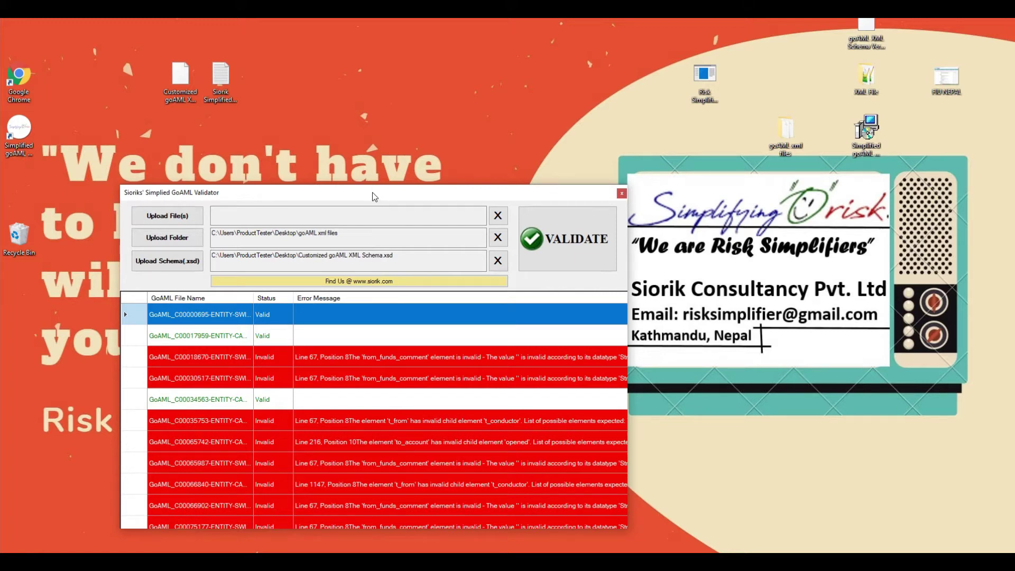
{"action": "left_click_drag", "start_coordinate": [372, 192], "coordinate": [394, 189]}
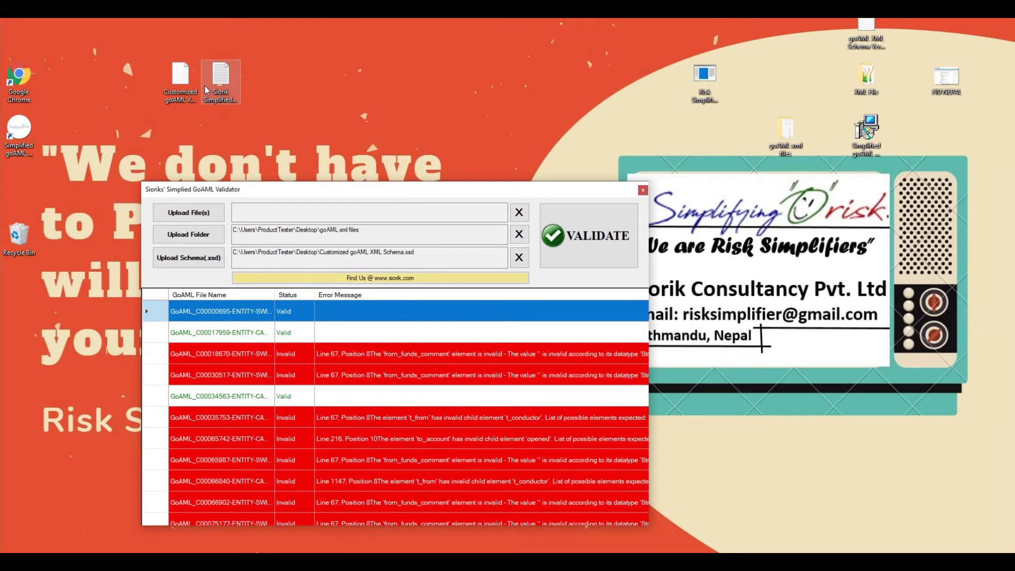
{"action": "left_click", "coordinate": [180, 79]}
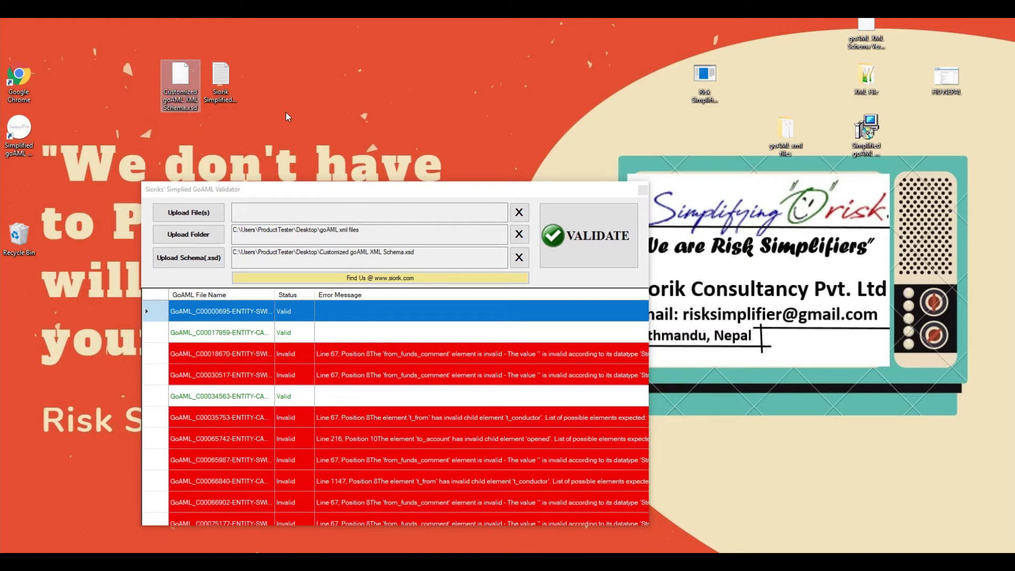
{"action": "left_click_drag", "start_coordinate": [378, 193], "coordinate": [391, 168]}
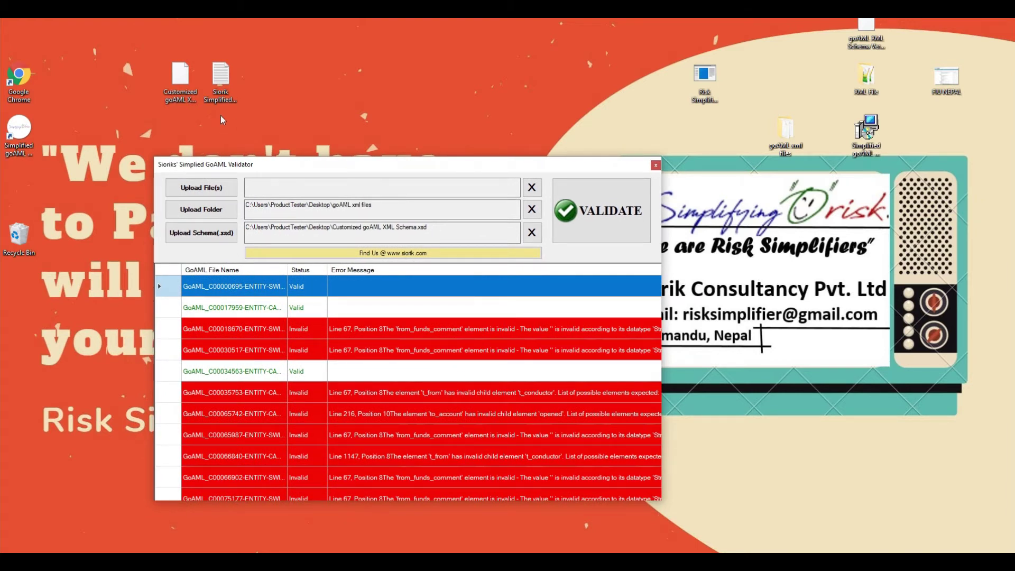
{"action": "left_click_drag", "start_coordinate": [394, 165], "coordinate": [399, 121]}
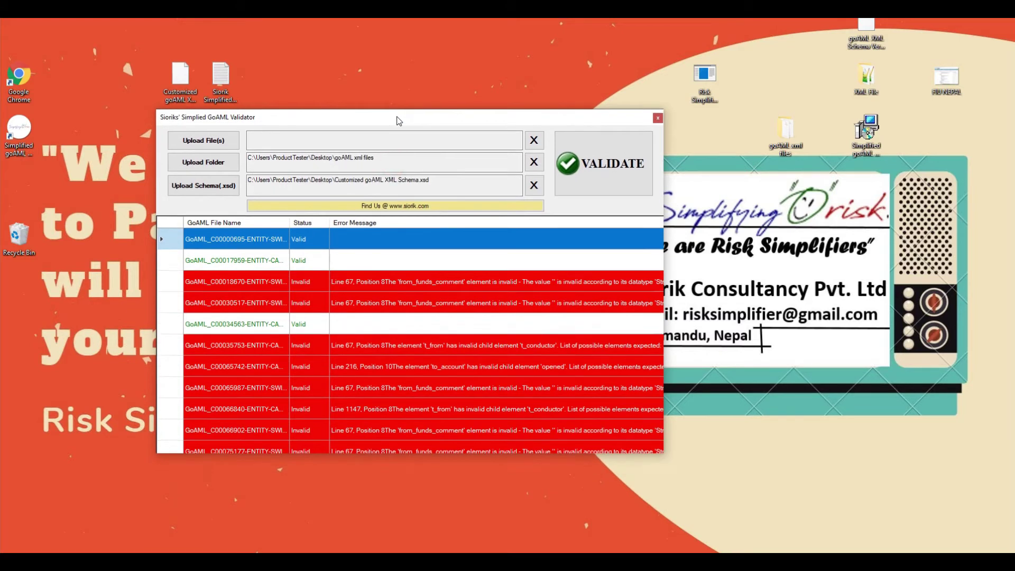
{"action": "left_click", "coordinate": [184, 100]}
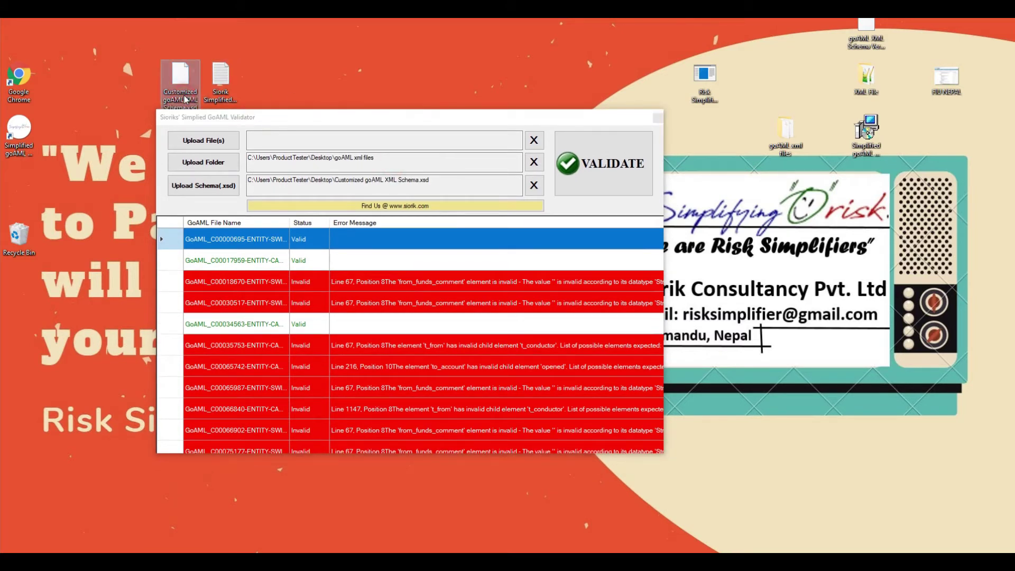
Move the validator window aside, launch a second validator instance from the desktop, and place it beside the first
{"action": "left_click", "coordinate": [493, 119]}
{"action": "left_click_drag", "start_coordinate": [496, 127], "coordinate": [501, 138]}
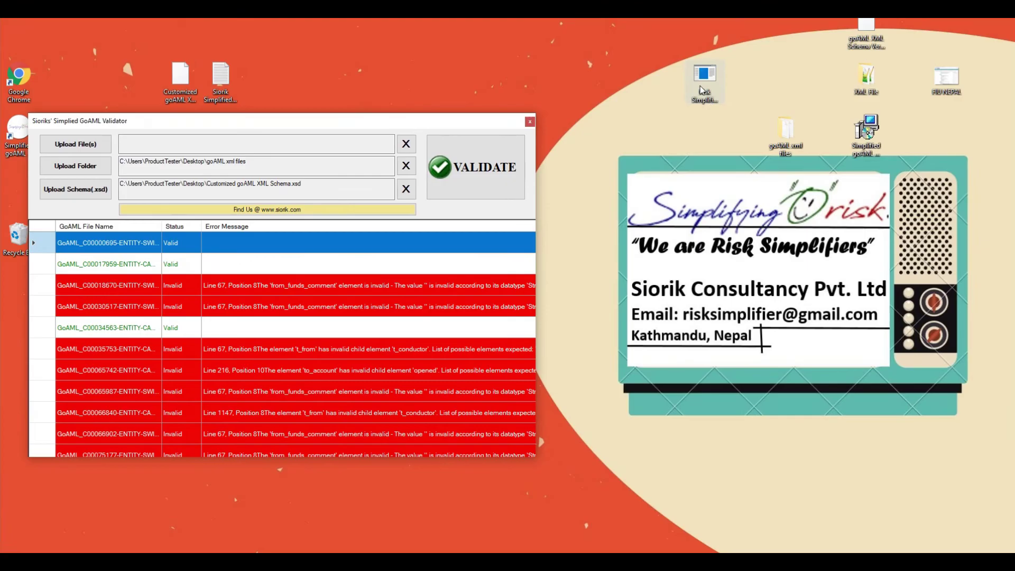
{"action": "double_click", "coordinate": [703, 87]}
{"action": "left_click", "coordinate": [589, 324]}
{"action": "left_click_drag", "start_coordinate": [493, 114], "coordinate": [635, 136]}
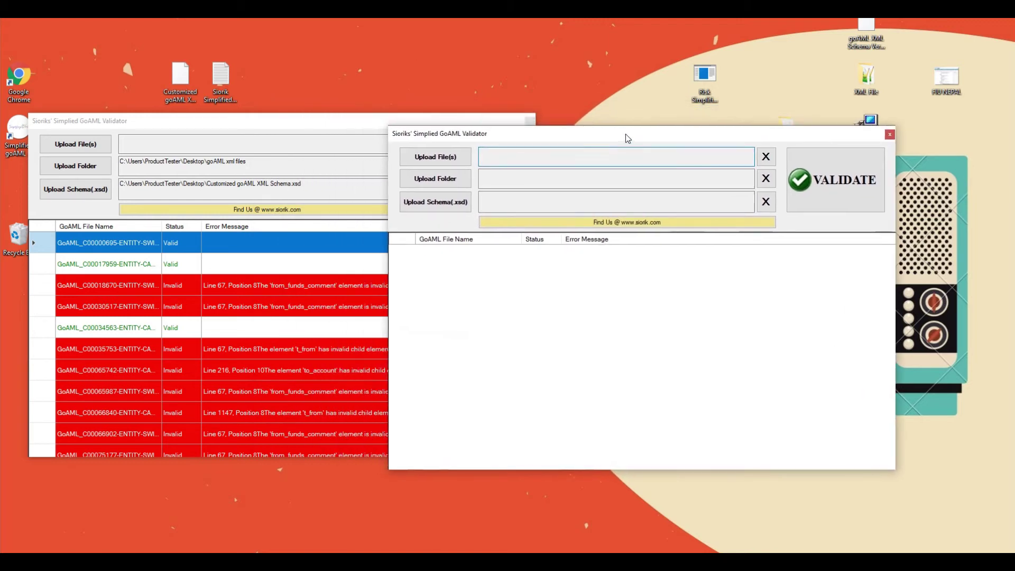
Load the Desktop schema file "goAML XML Schema Version 3.0.0 2020-01-05.xsd" into the second validator window
{"action": "left_click", "coordinate": [239, 172]}
{"action": "left_click", "coordinate": [274, 187]}
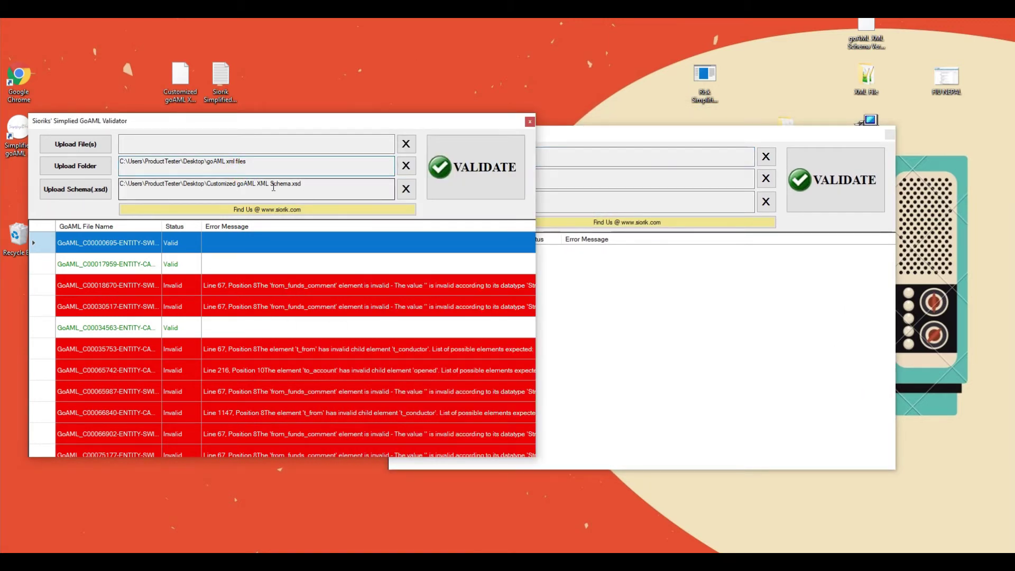
{"action": "left_click_drag", "start_coordinate": [210, 185], "coordinate": [305, 186]}
{"action": "left_click", "coordinate": [590, 180]}
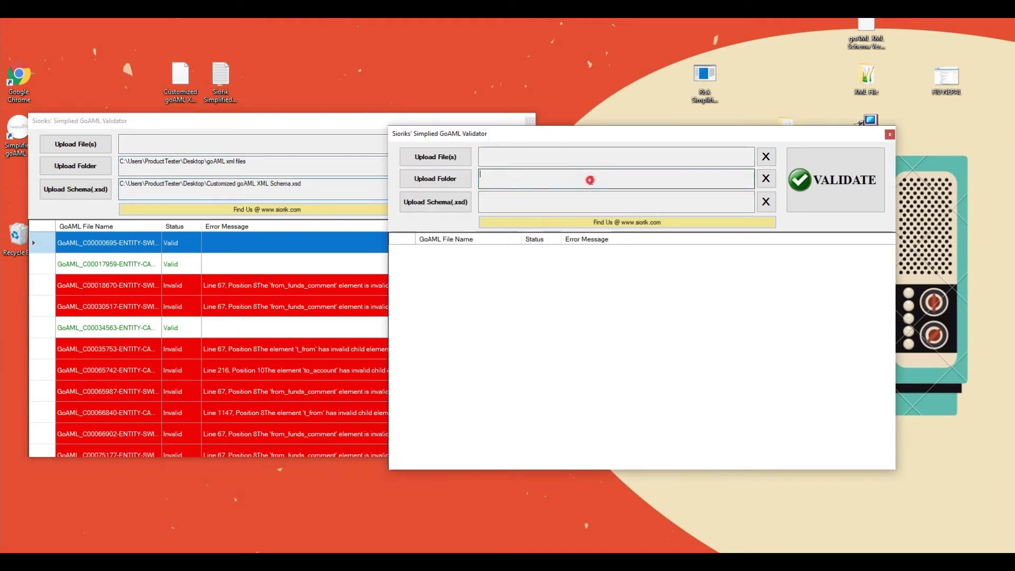
{"action": "left_click", "coordinate": [453, 207]}
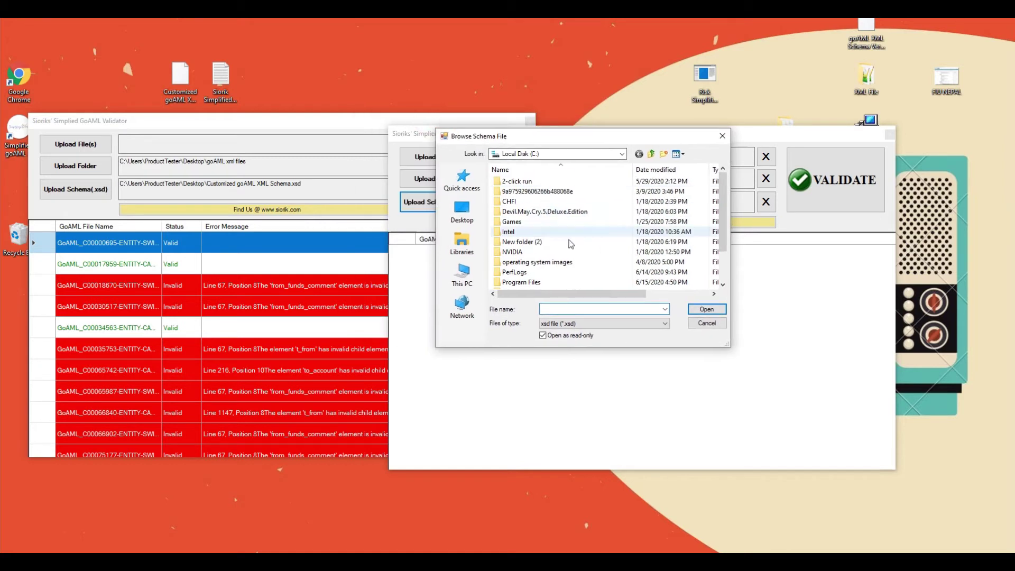
{"action": "left_click", "coordinate": [463, 210]}
{"action": "scroll", "coordinate": [600, 236], "scroll_direction": "down", "scroll_amount": 3}
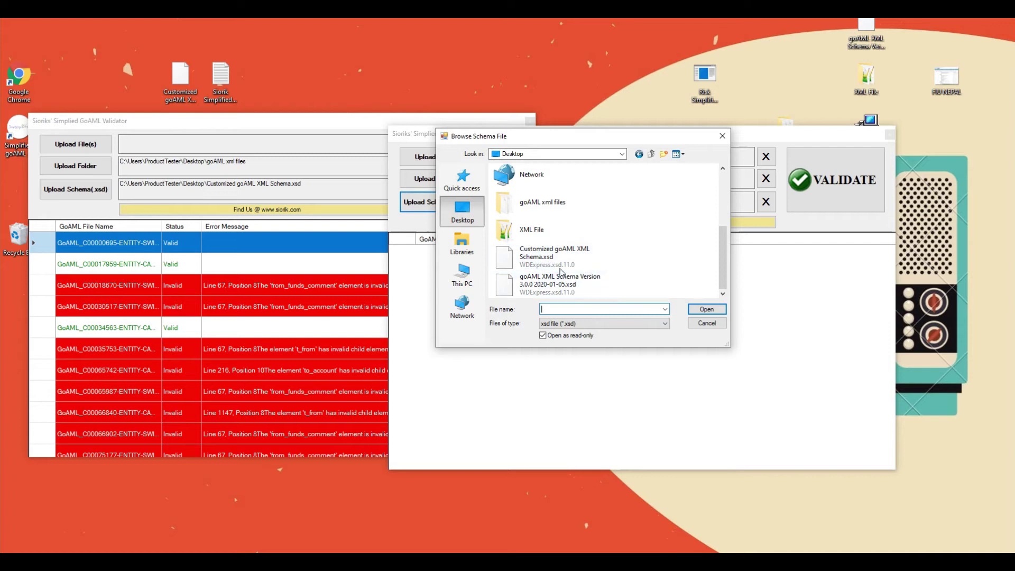
{"action": "left_click", "coordinate": [556, 283]}
{"action": "left_click", "coordinate": [705, 310]}
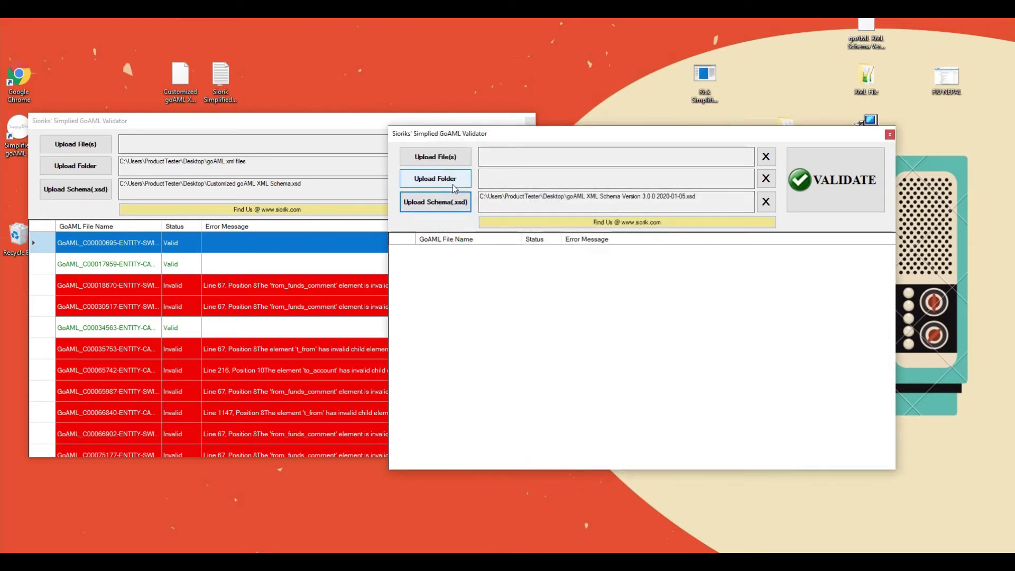
Set the Desktop's "XML File" folder as the source folder in the second validator window
{"action": "left_click", "coordinate": [453, 187]}
{"action": "left_click", "coordinate": [468, 341]}
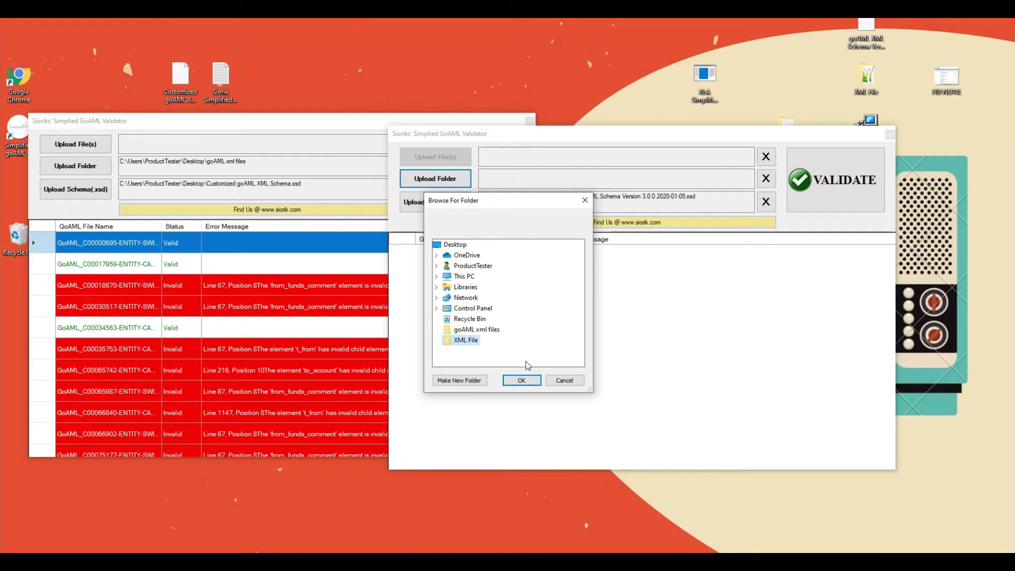
{"action": "left_click", "coordinate": [522, 380]}
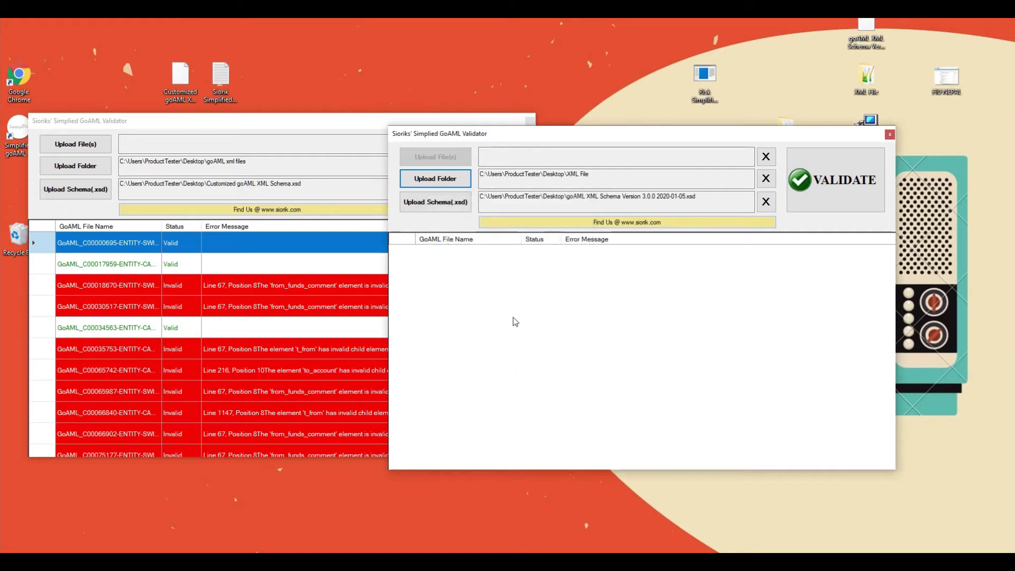
Replace the source folder in the first validator with the Desktop's "XML File" folder and validate it against the customized schema
{"action": "left_click", "coordinate": [246, 167]}
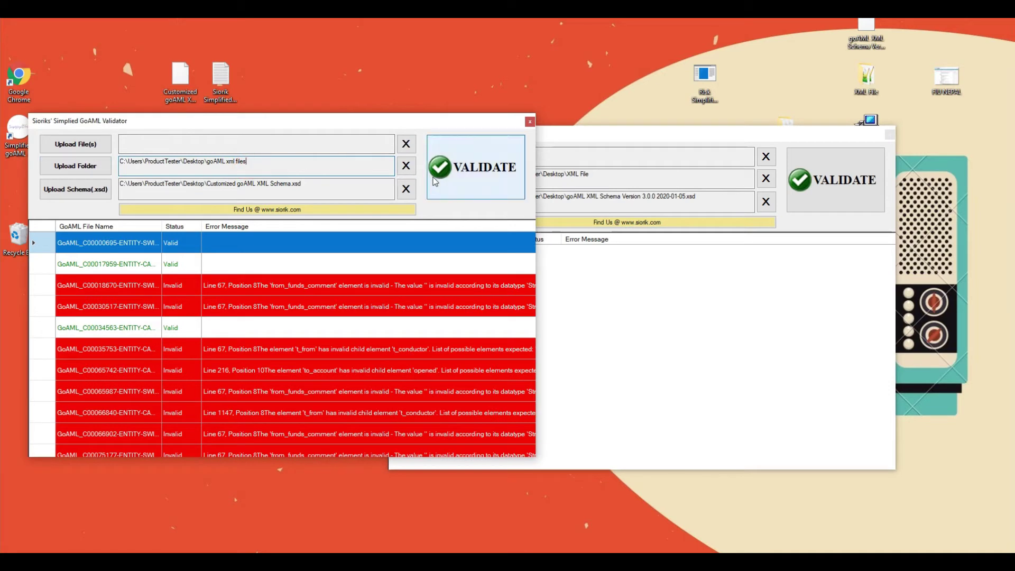
{"action": "left_click", "coordinate": [406, 166]}
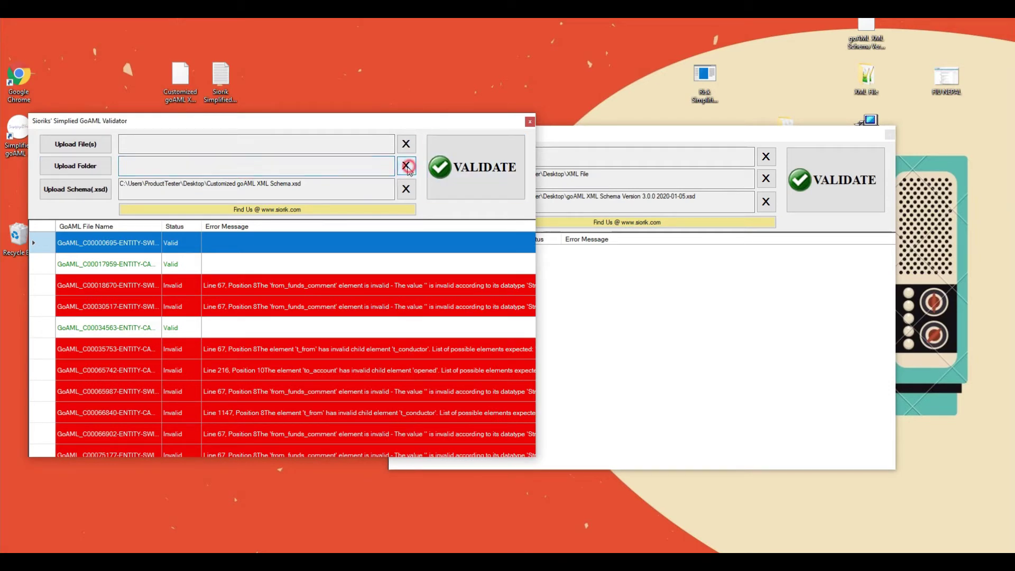
{"action": "left_click", "coordinate": [75, 165]}
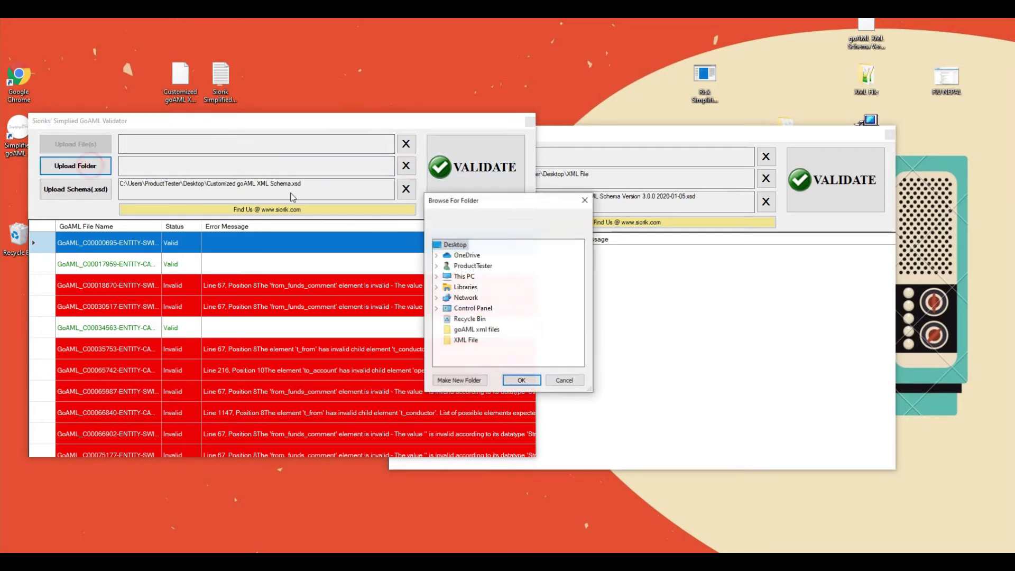
{"action": "left_click", "coordinate": [466, 340]}
{"action": "left_click", "coordinate": [523, 380]}
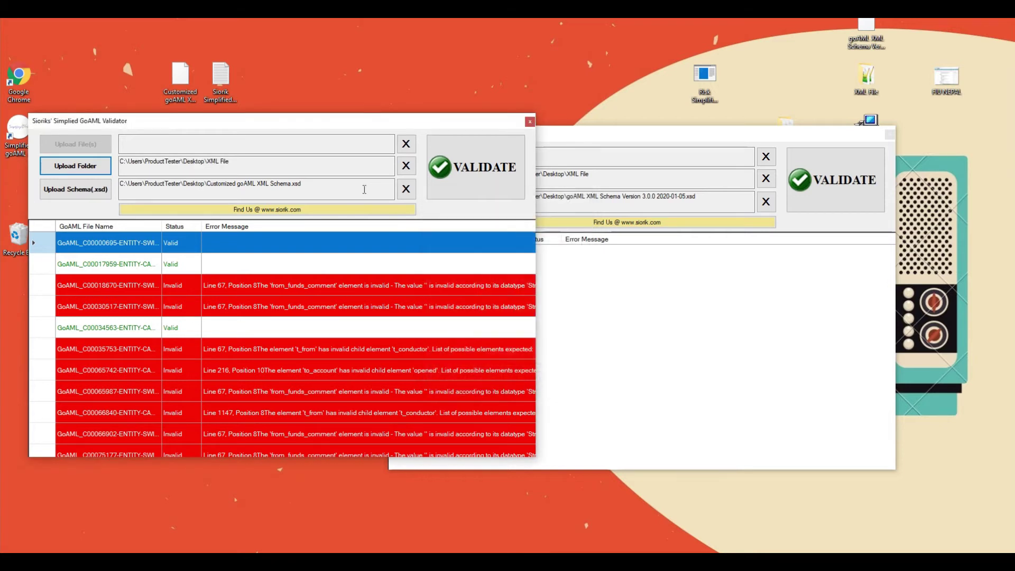
{"action": "left_click", "coordinate": [467, 182]}
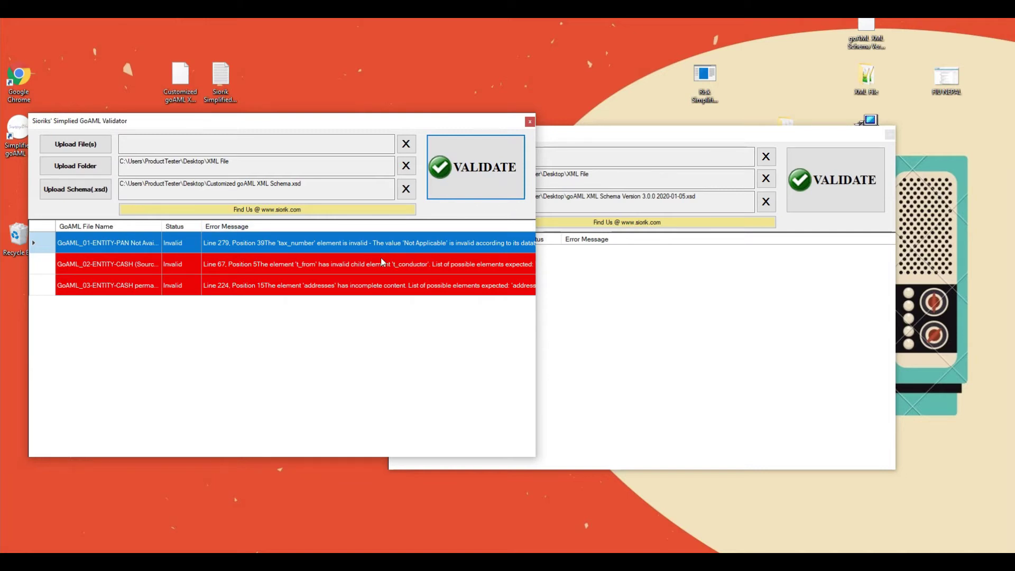
View the files in the Desktop's "XML File" folder, and validate that folder in the second validator against schema version 3.0.0
{"action": "double_click", "coordinate": [867, 85]}
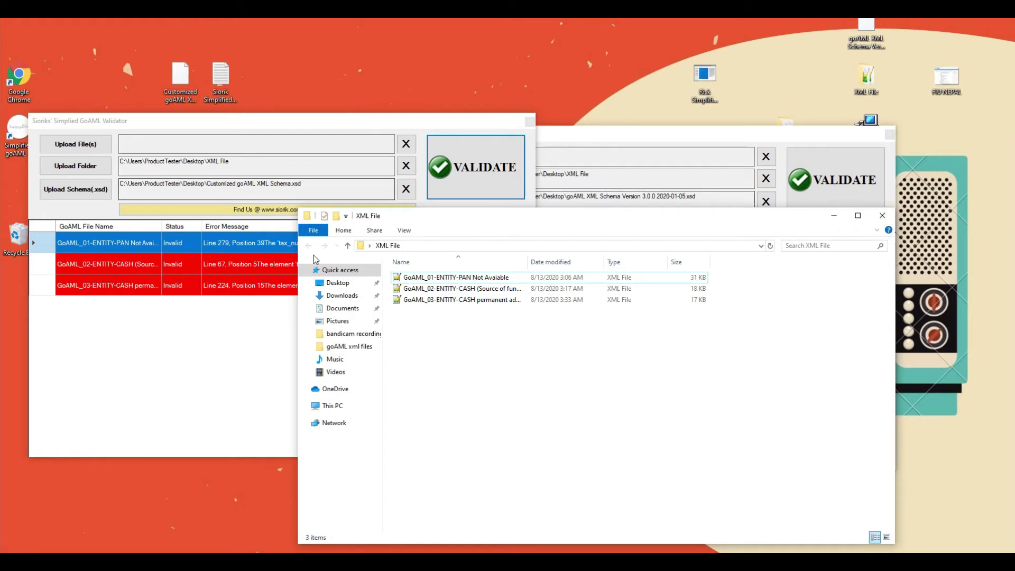
{"action": "left_click", "coordinate": [882, 215]}
{"action": "left_click", "coordinate": [650, 135]}
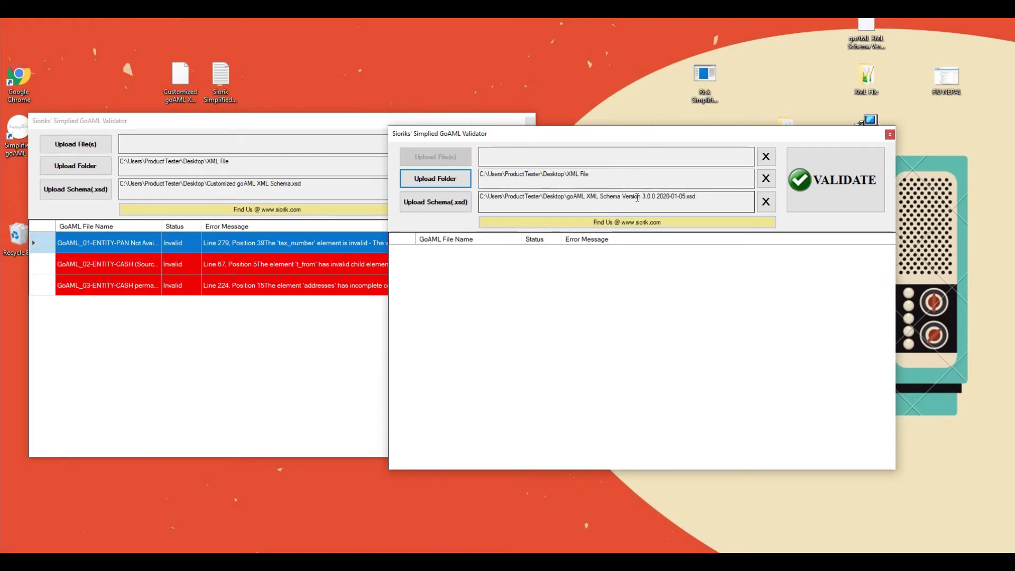
{"action": "left_click", "coordinate": [833, 182]}
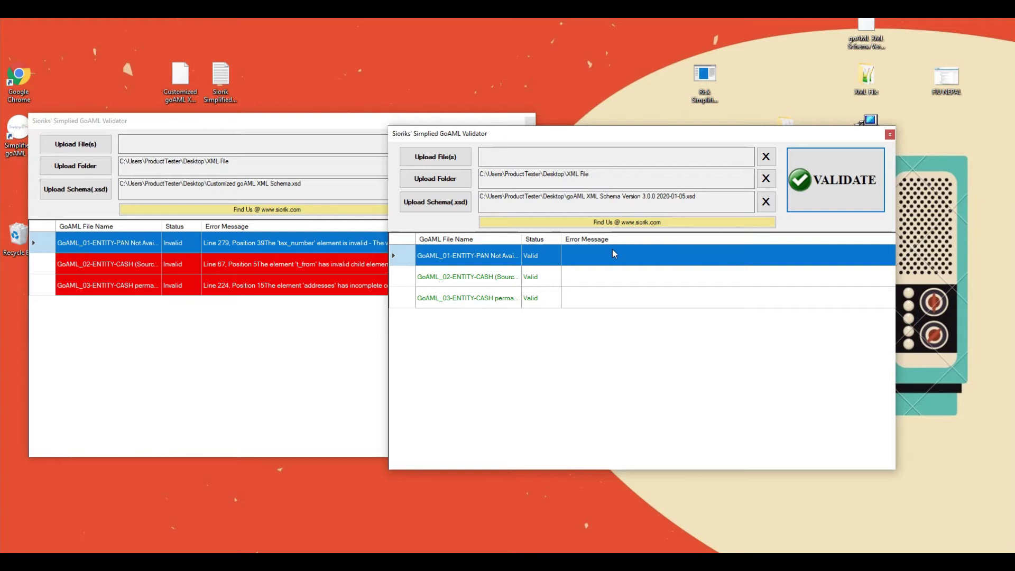
Arrange the two validators side by side and open "GoAML_01-ENTITY-PAN Not Avaiable.xml" in Notepad++ from the second validator's results
{"action": "left_click_drag", "start_coordinate": [609, 133], "coordinate": [759, 120]}
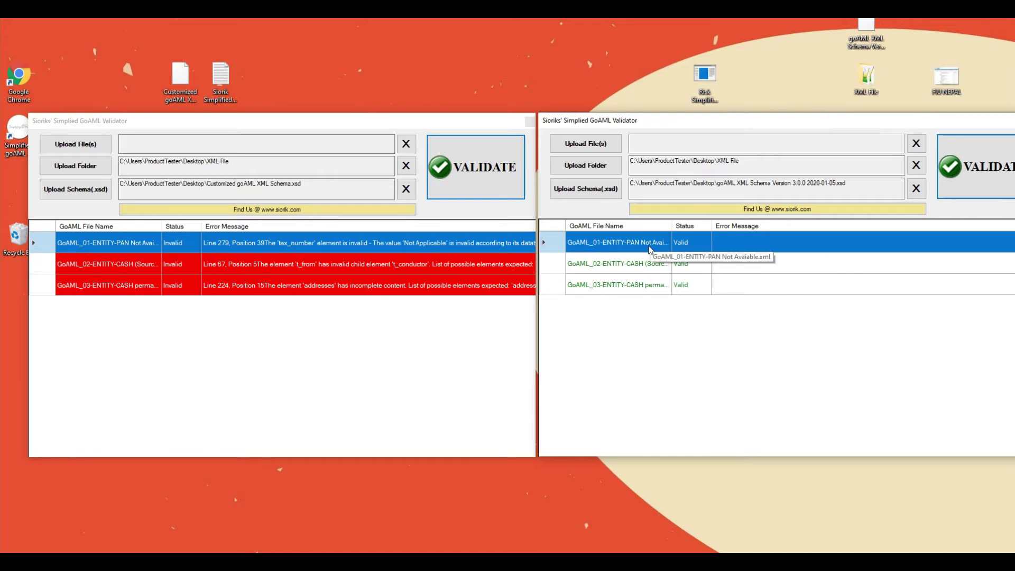
{"action": "double_click", "coordinate": [626, 248]}
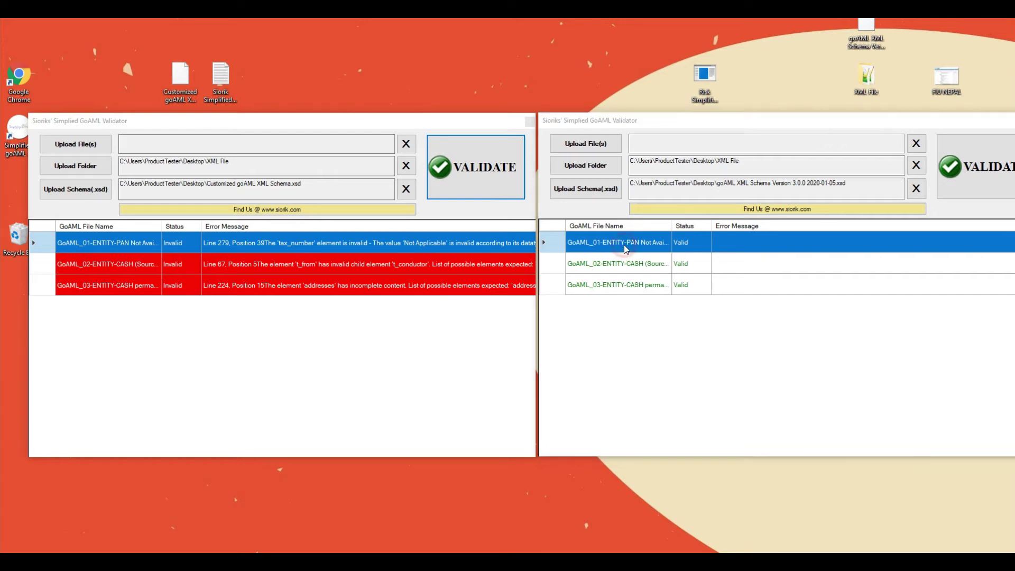
{"action": "left_click_drag", "start_coordinate": [787, 157], "coordinate": [864, 318]}
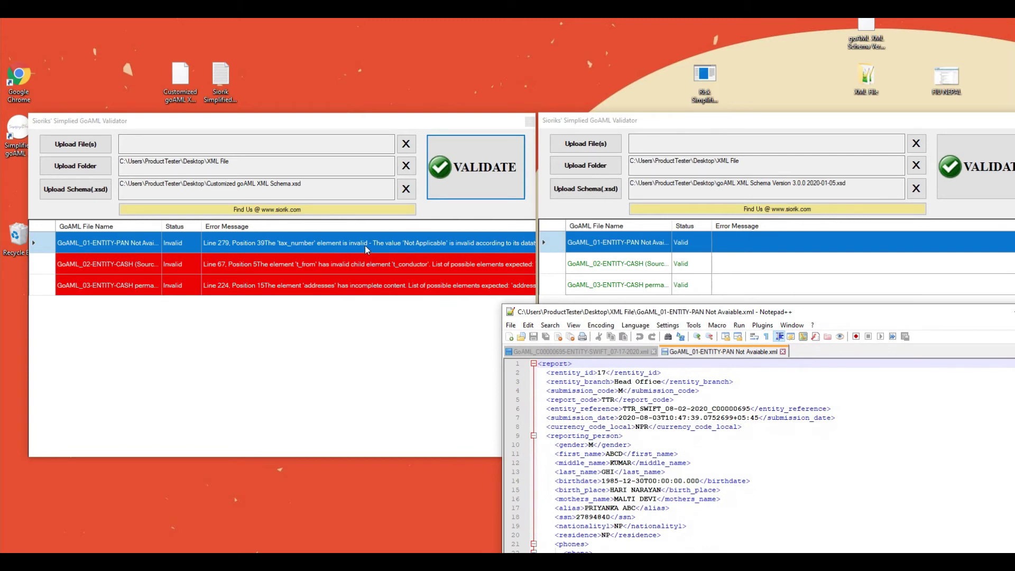
{"action": "left_click", "coordinate": [351, 331]}
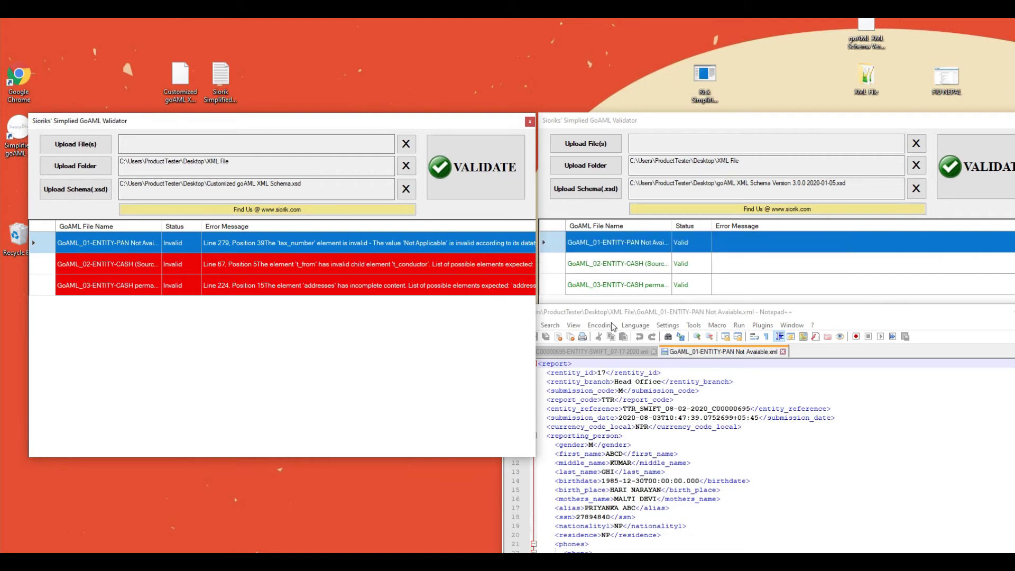
{"action": "left_click_drag", "start_coordinate": [650, 314], "coordinate": [420, 252]}
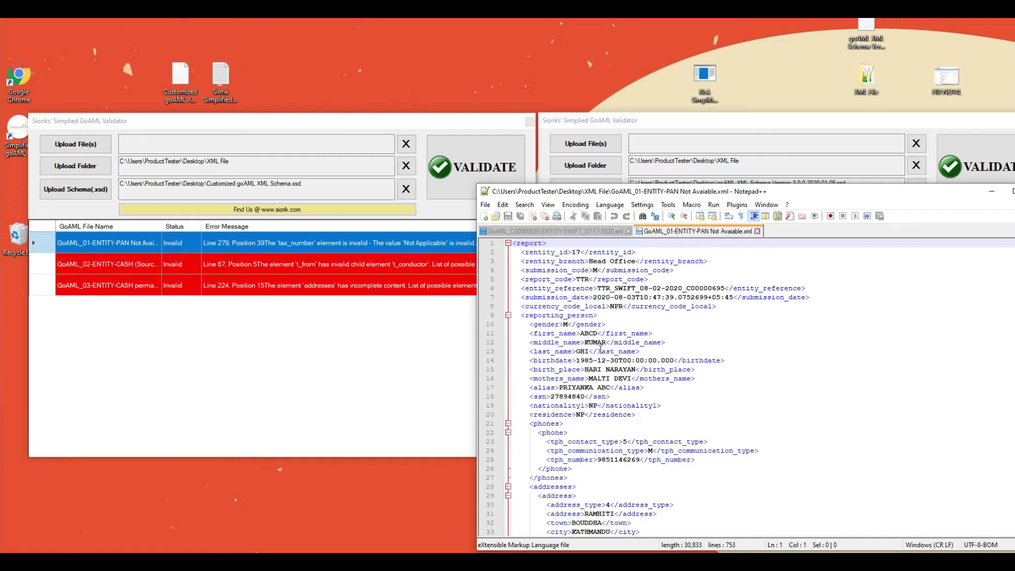
Locate line 279 in the XML file, highlight its tax_number value "Not Applicable", and return to the first validator's error list
{"action": "scroll", "coordinate": [600, 347], "scroll_direction": "down", "scroll_amount": 20}
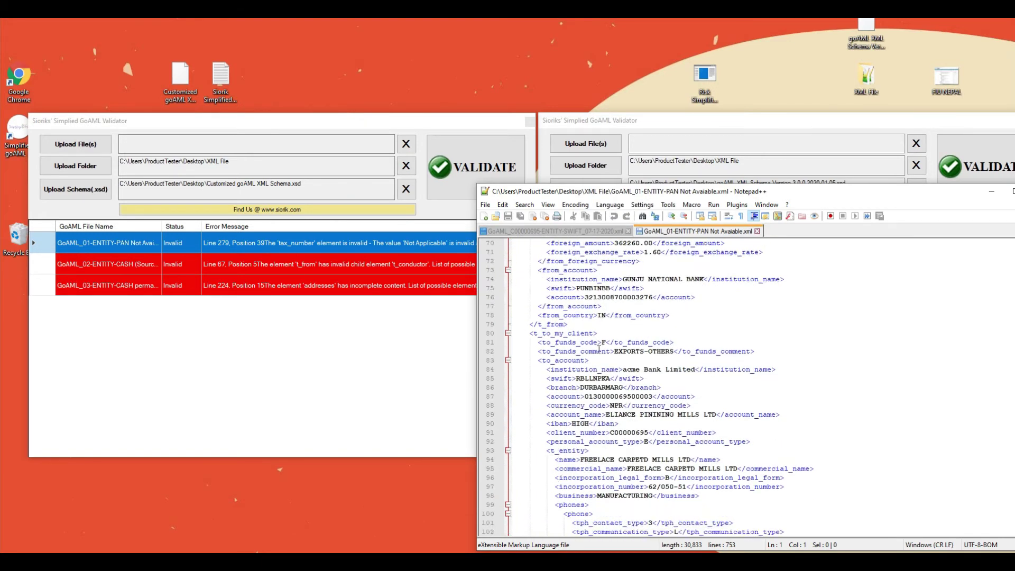
{"action": "scroll", "coordinate": [596, 347], "scroll_direction": "down", "scroll_amount": 20}
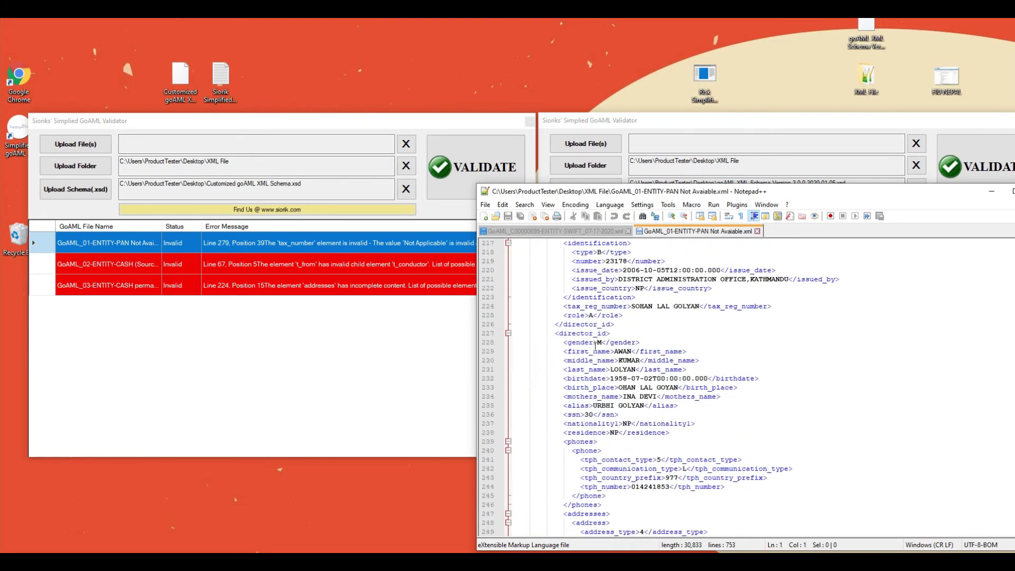
{"action": "scroll", "coordinate": [595, 346], "scroll_direction": "down", "scroll_amount": 8}
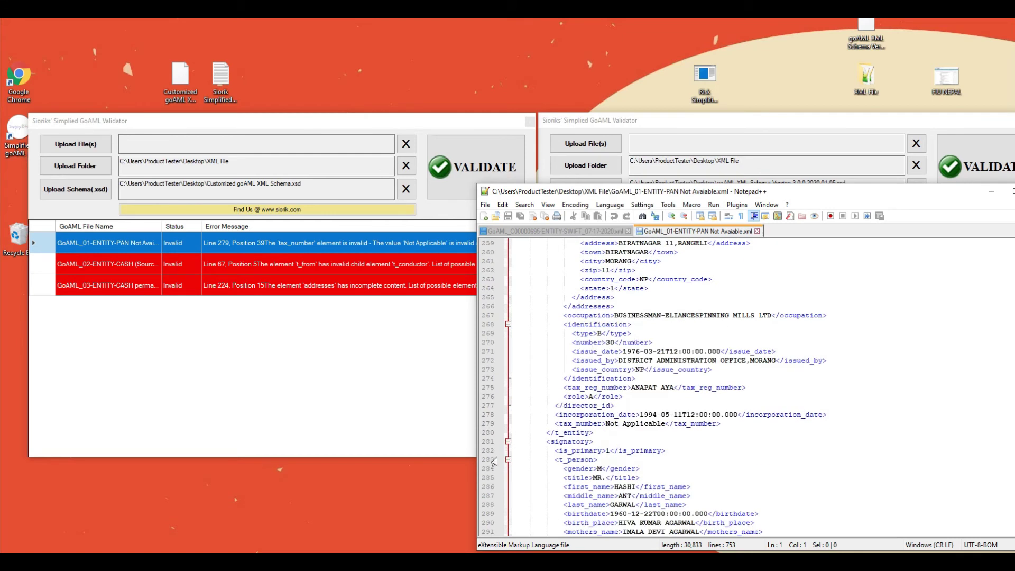
{"action": "left_click_drag", "start_coordinate": [550, 434], "coordinate": [666, 424]}
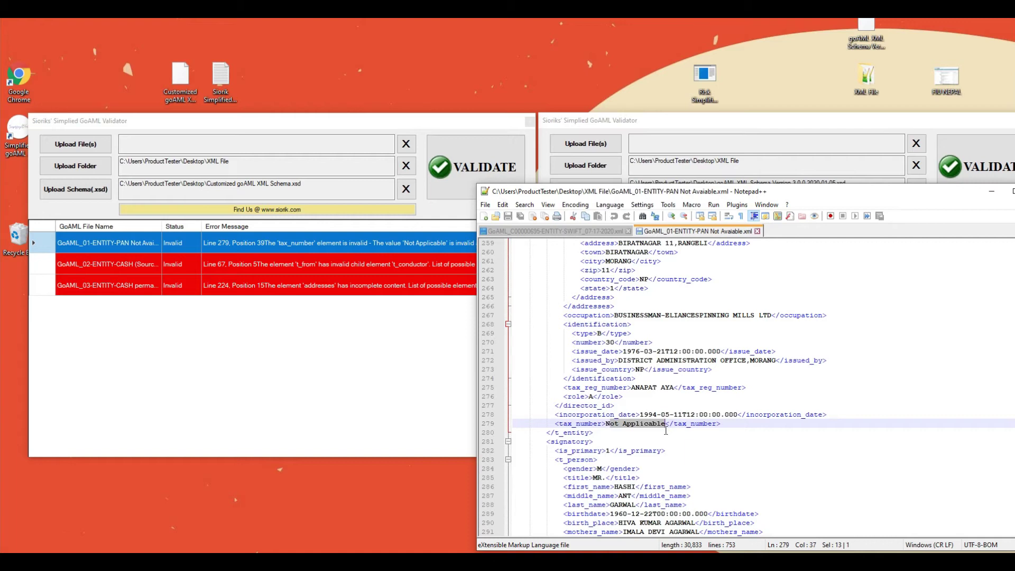
{"action": "left_click", "coordinate": [607, 426]}
{"action": "left_click_drag", "start_coordinate": [732, 194], "coordinate": [498, 192]}
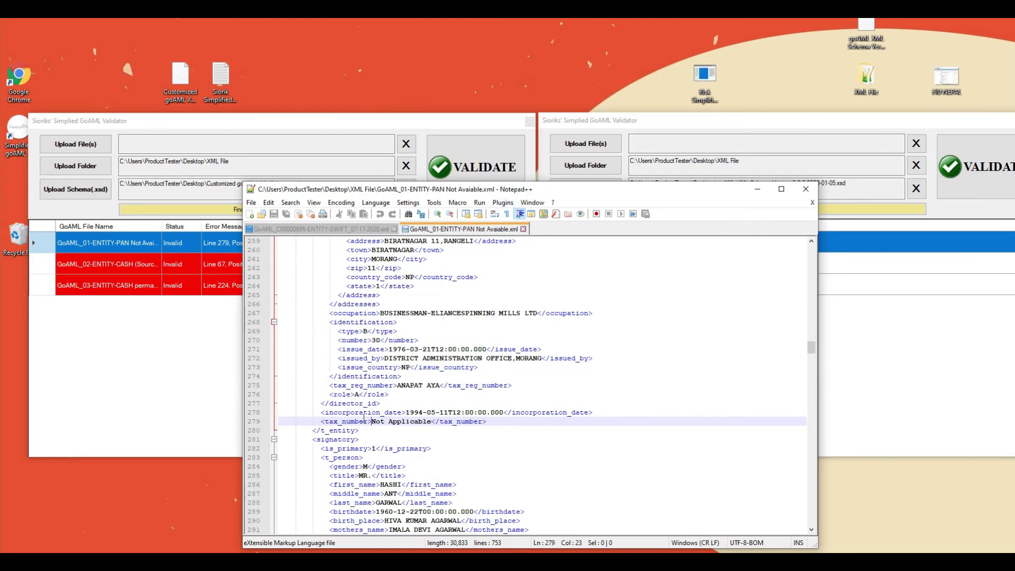
{"action": "left_click_drag", "start_coordinate": [371, 421], "coordinate": [431, 421]}
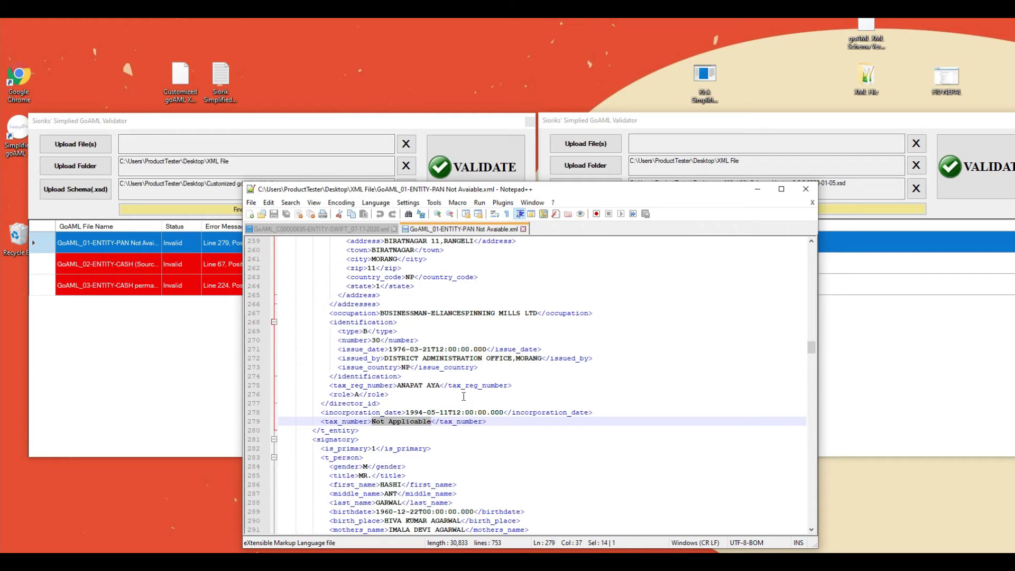
{"action": "left_click", "coordinate": [317, 123]}
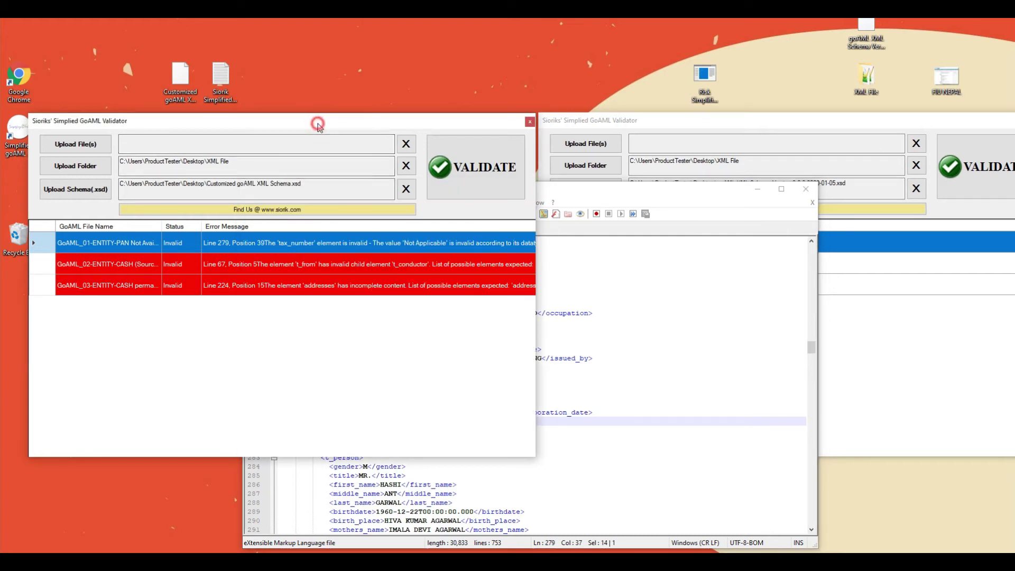
Close Notepad++ and open "GoAML_02-ENTITY-CASH (Source of fund missing).XML" from the first validator's error list
{"action": "left_click", "coordinate": [594, 393]}
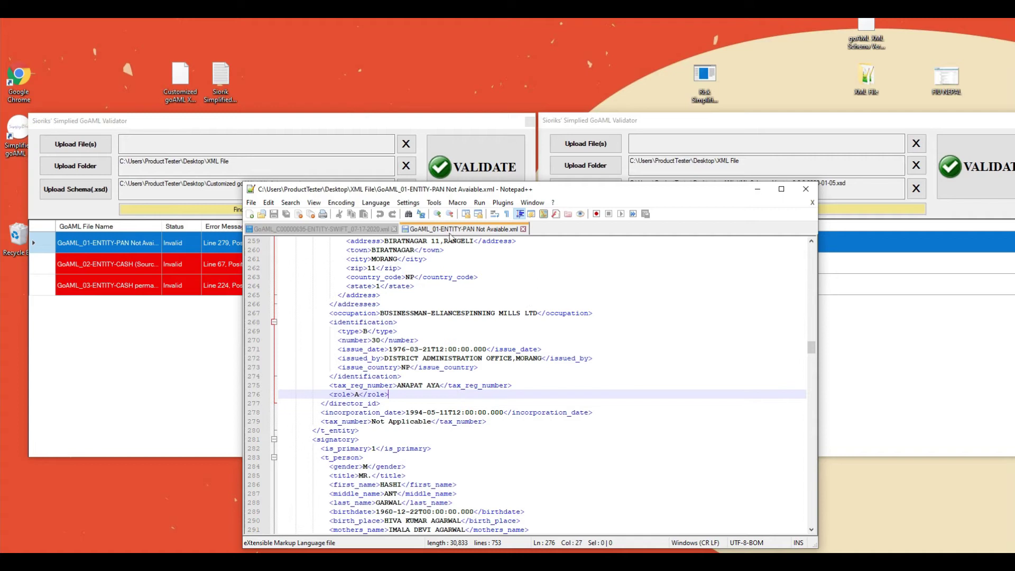
{"action": "left_click", "coordinate": [806, 189]}
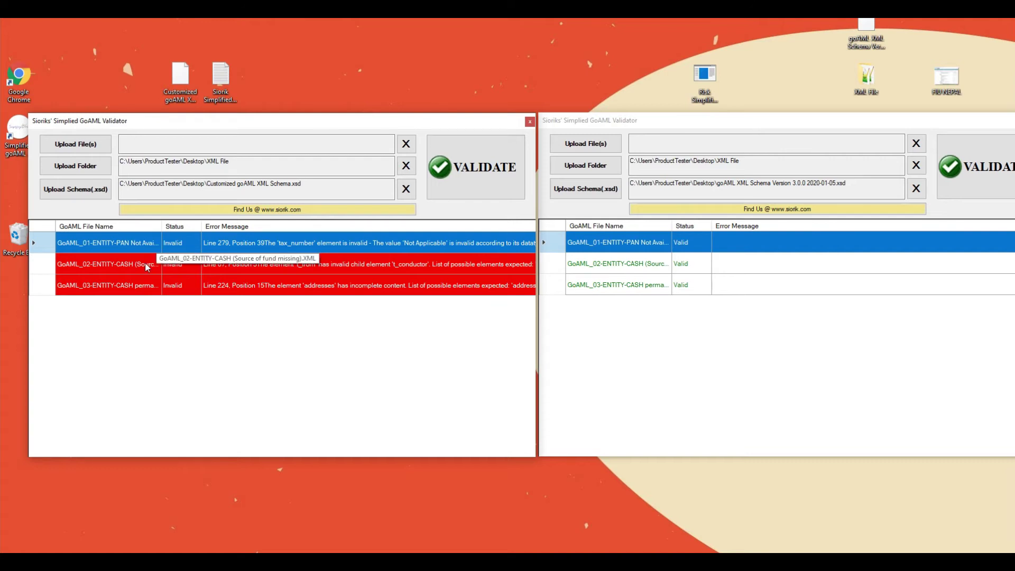
{"action": "left_click", "coordinate": [244, 270]}
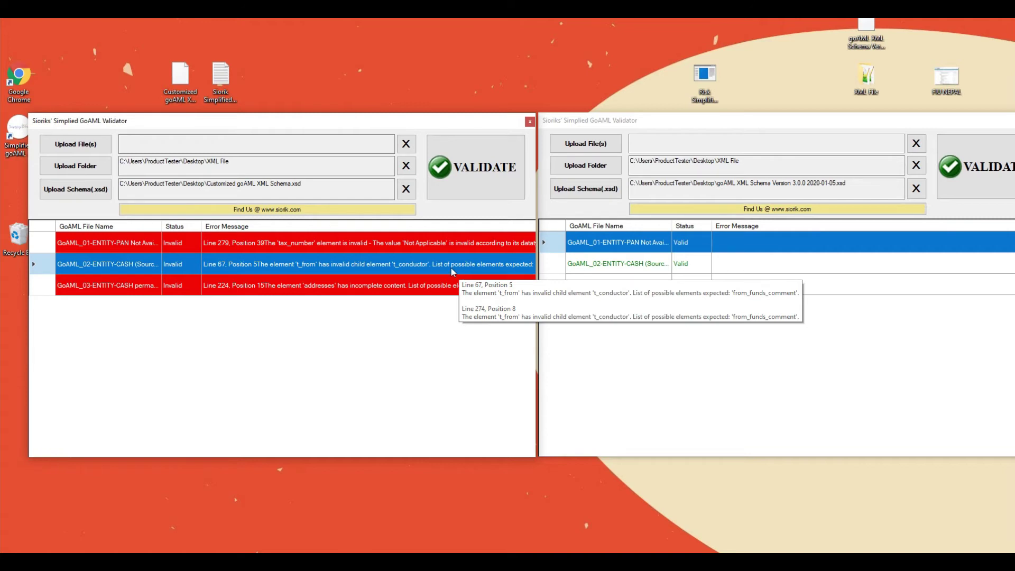
{"action": "double_click", "coordinate": [393, 268]}
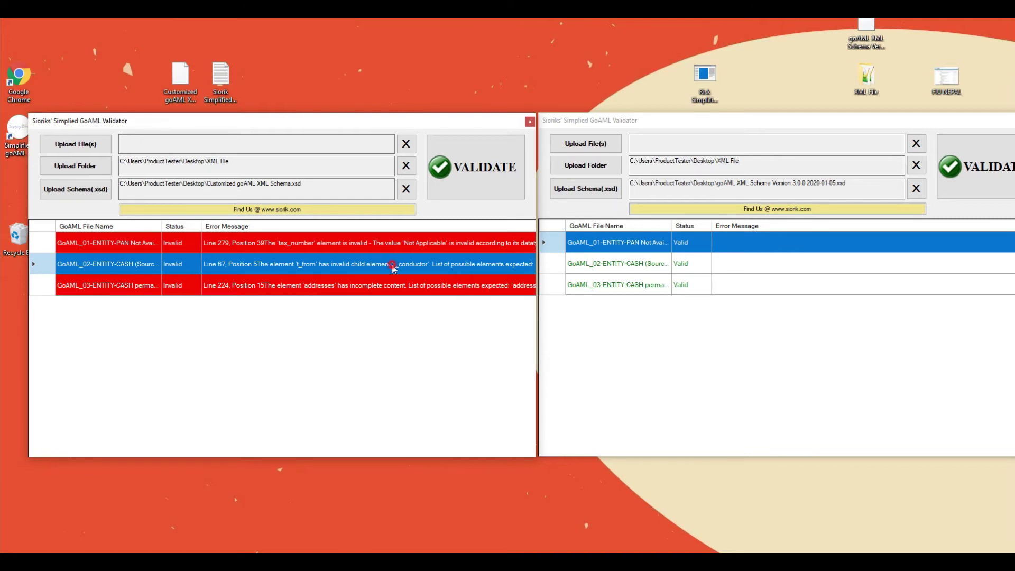
Highlight the from_funds_code element on line 66, check it against the first validator's error list, and close Notepad++
{"action": "scroll", "coordinate": [407, 375], "scroll_direction": "down", "scroll_amount": 8}
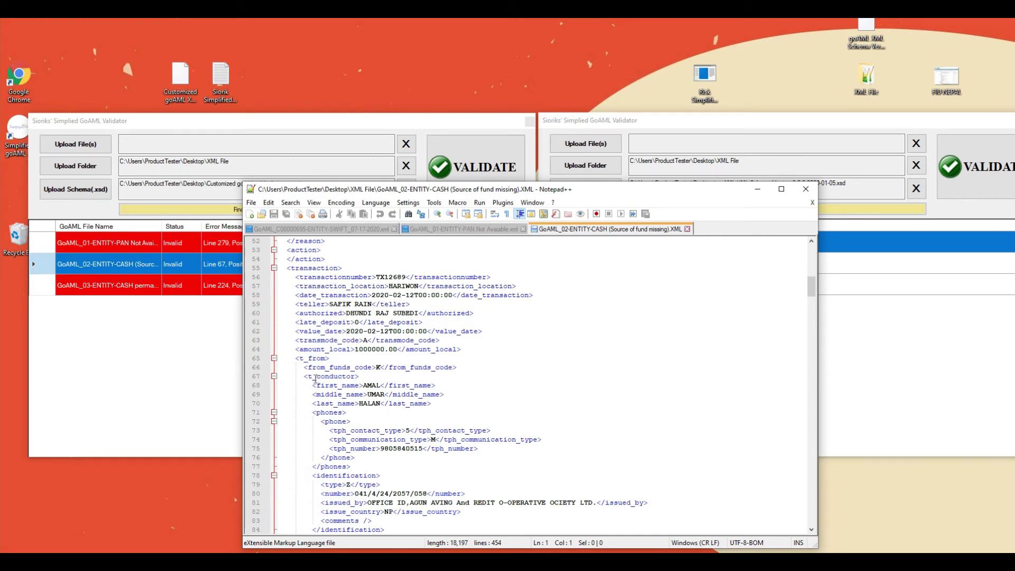
{"action": "left_click_drag", "start_coordinate": [305, 367], "coordinate": [457, 367]}
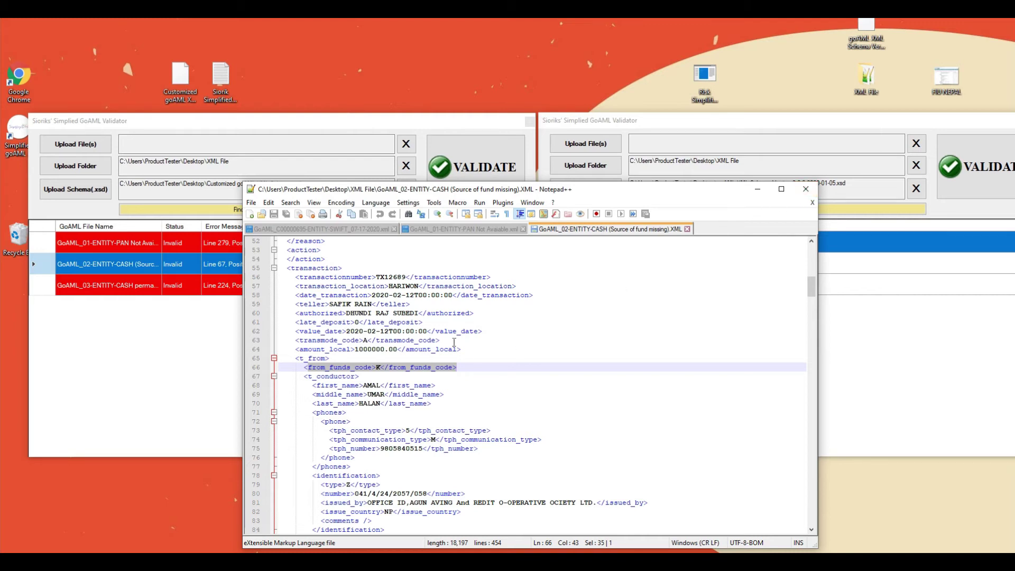
{"action": "left_click", "coordinate": [302, 126]}
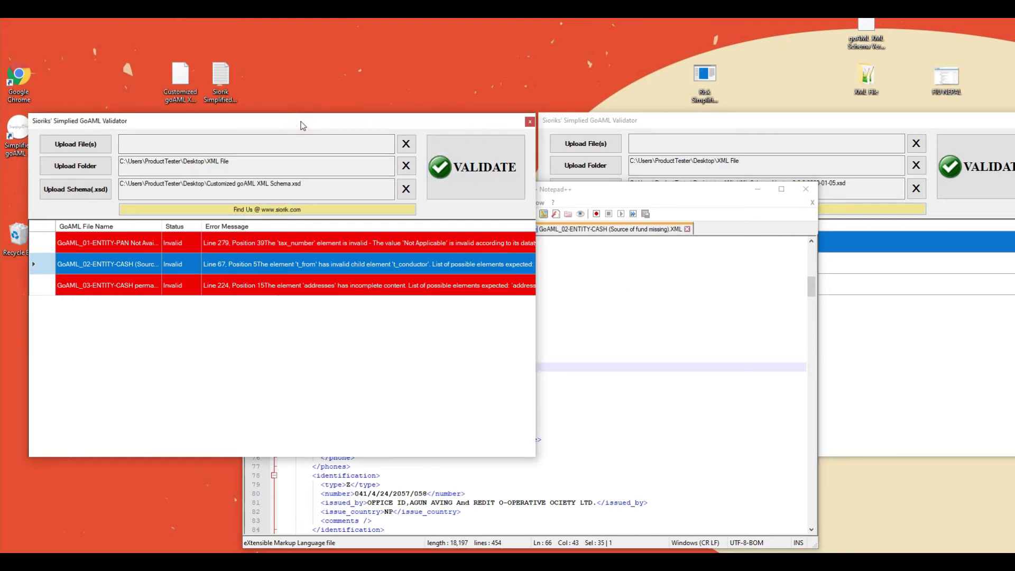
{"action": "left_click", "coordinate": [566, 386]}
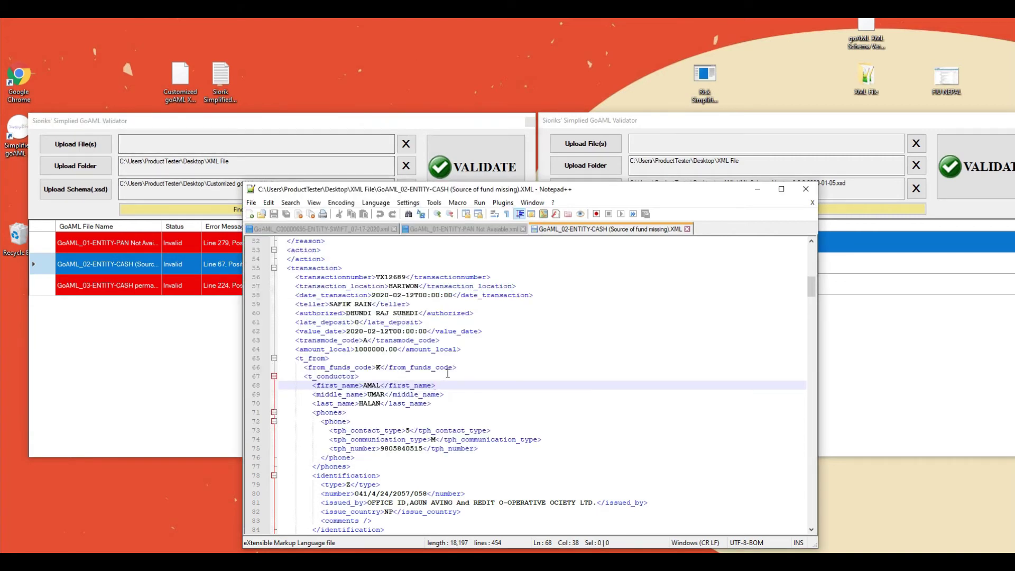
{"action": "left_click_drag", "start_coordinate": [458, 367], "coordinate": [325, 368]}
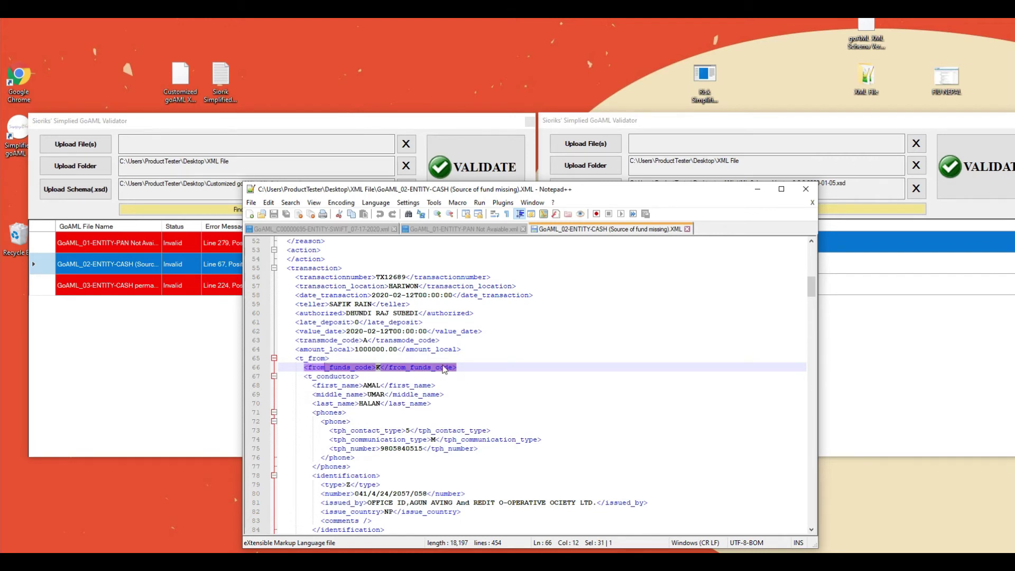
{"action": "left_click", "coordinate": [805, 189]}
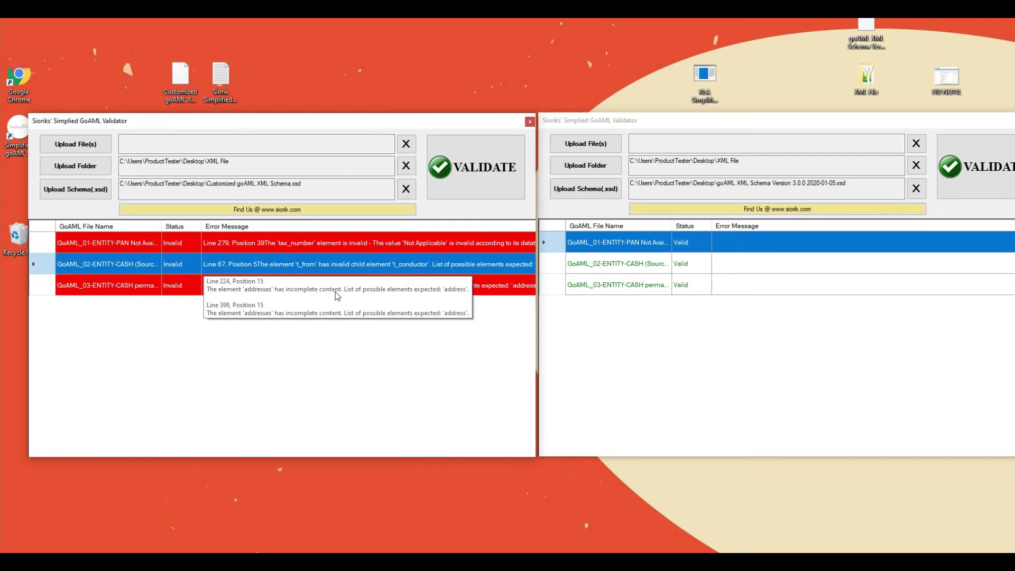
Open "GoAML_03-ENTITY-CASH permanent address missing.XML" from the first validator's error list and locate line 224
{"action": "left_click", "coordinate": [423, 291]}
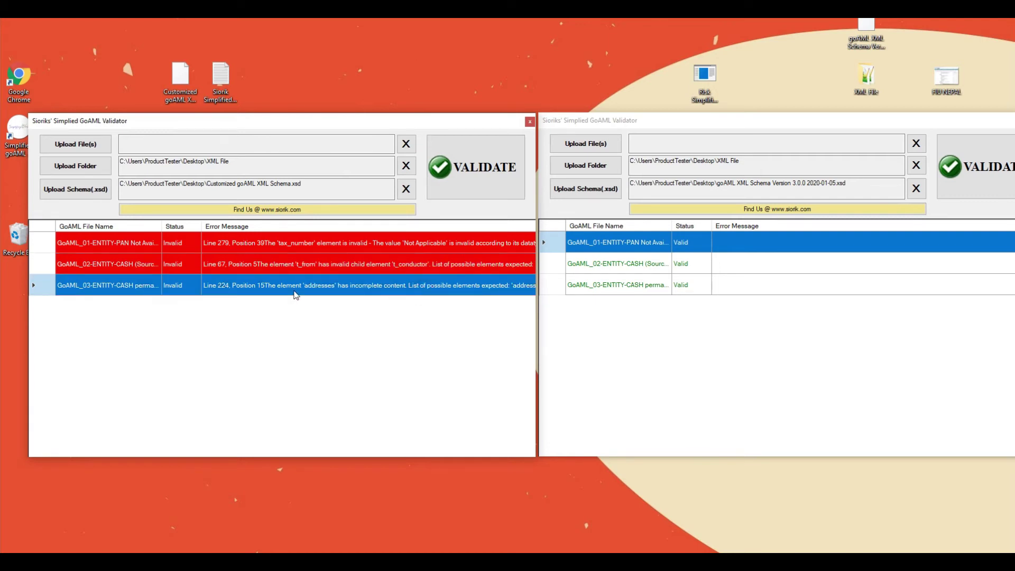
{"action": "double_click", "coordinate": [265, 291]}
{"action": "scroll", "coordinate": [338, 414], "scroll_direction": "down", "scroll_amount": 8}
{"action": "scroll", "coordinate": [338, 415], "scroll_direction": "down", "scroll_amount": 20}
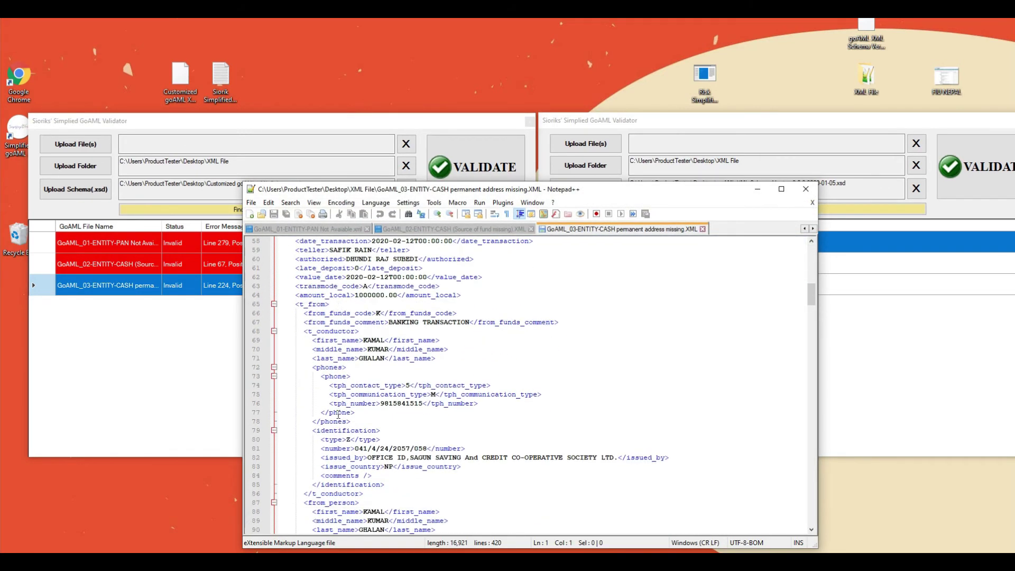
{"action": "scroll", "coordinate": [338, 415], "scroll_direction": "down", "scroll_amount": 20}
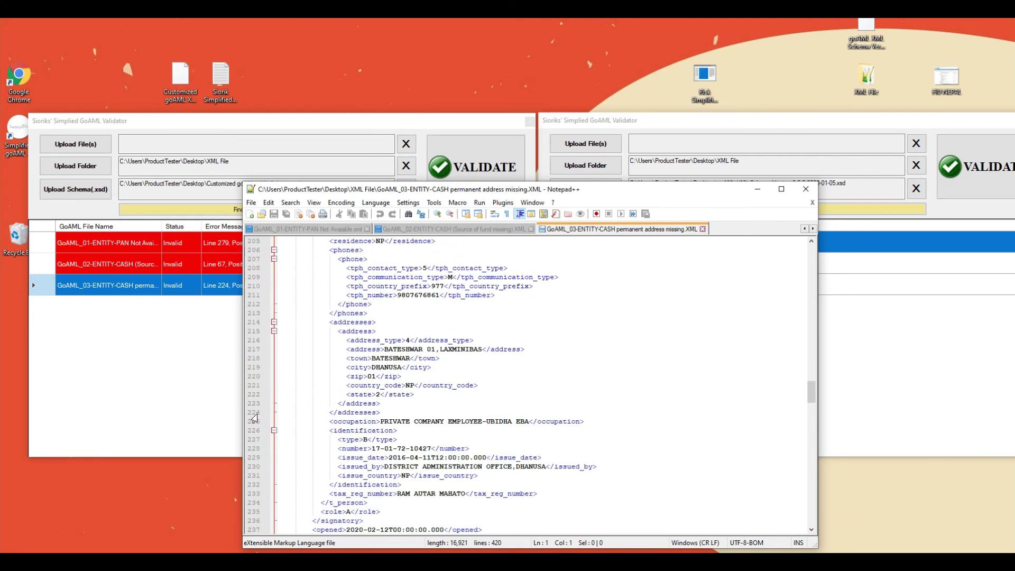
Highlight the address_type value on line 216 and the address details through line 222, and close Notepad++
{"action": "left_click_drag", "start_coordinate": [415, 394], "coordinate": [355, 341]}
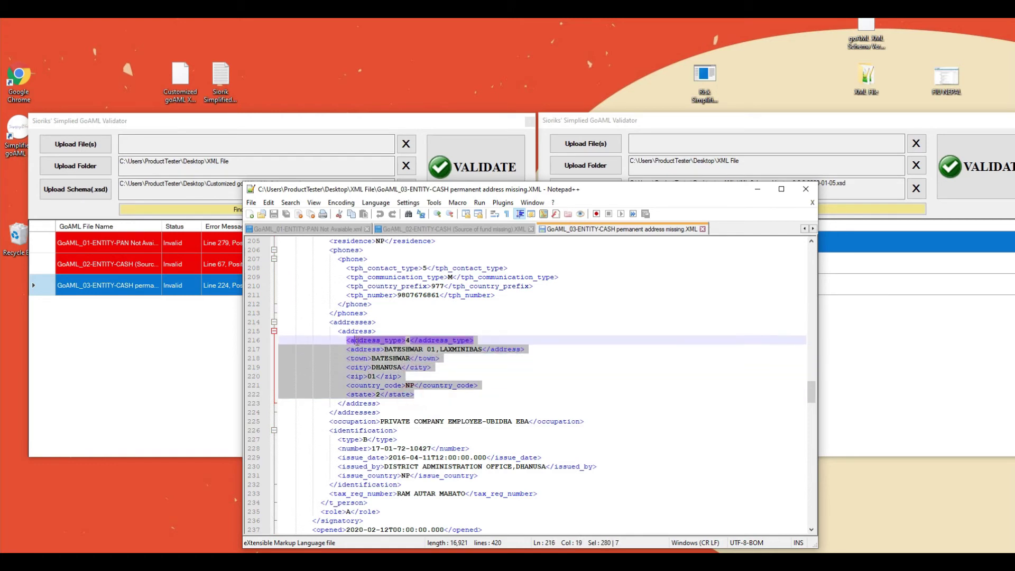
{"action": "double_click", "coordinate": [406, 341]}
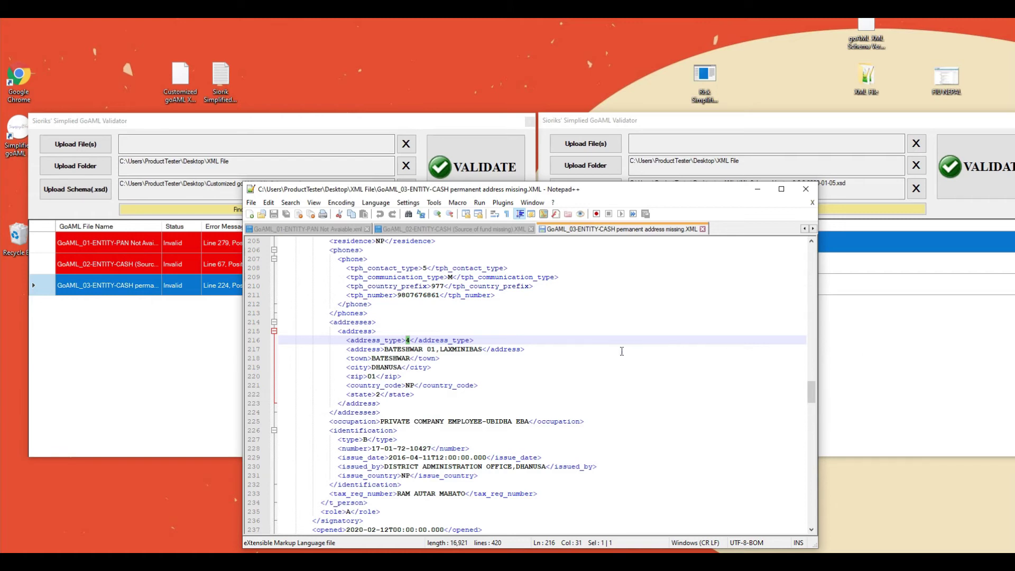
{"action": "left_click_drag", "start_coordinate": [453, 194], "coordinate": [550, 199]}
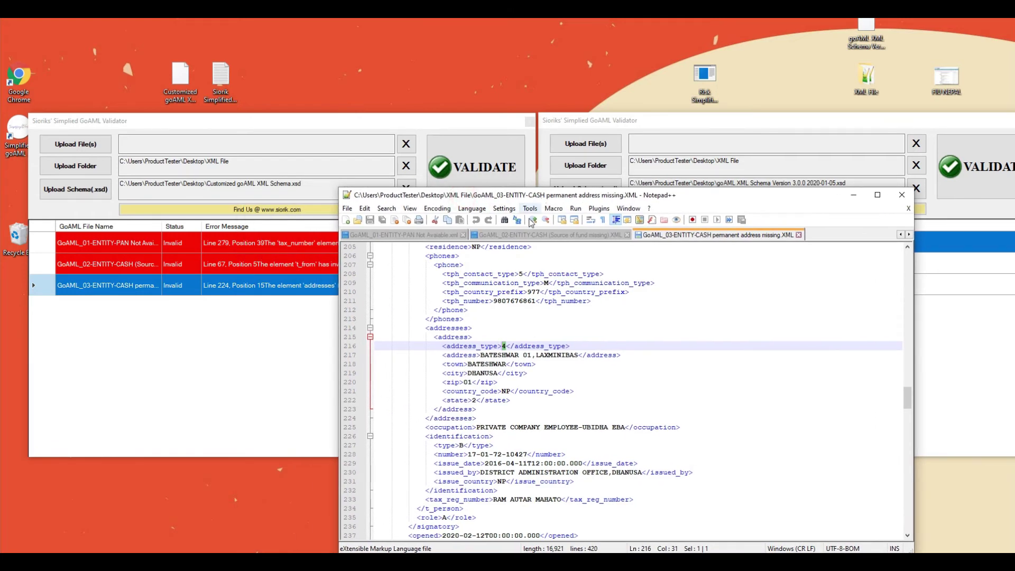
{"action": "left_click_drag", "start_coordinate": [443, 346], "coordinate": [516, 399]}
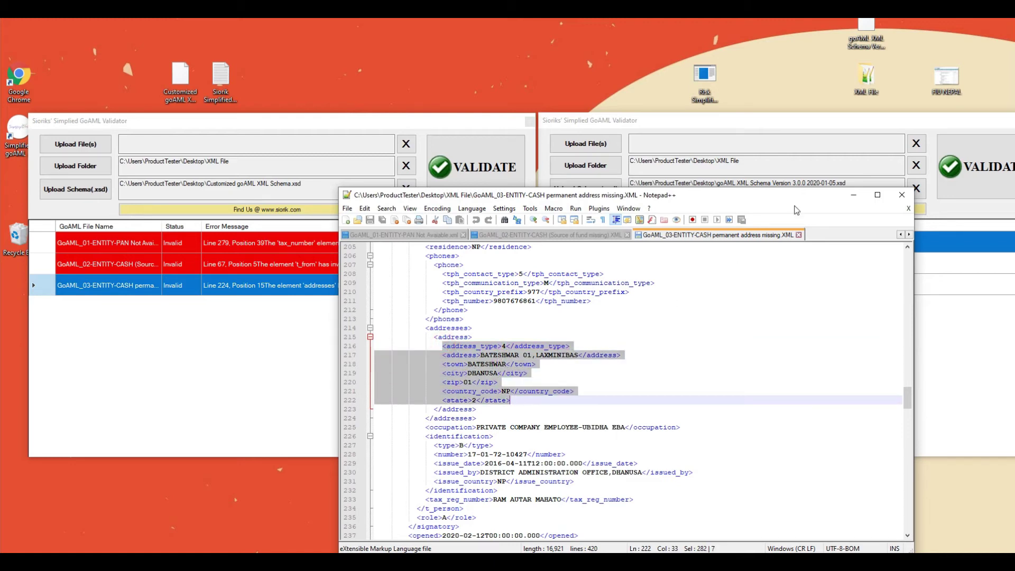
{"action": "left_click", "coordinate": [895, 198]}
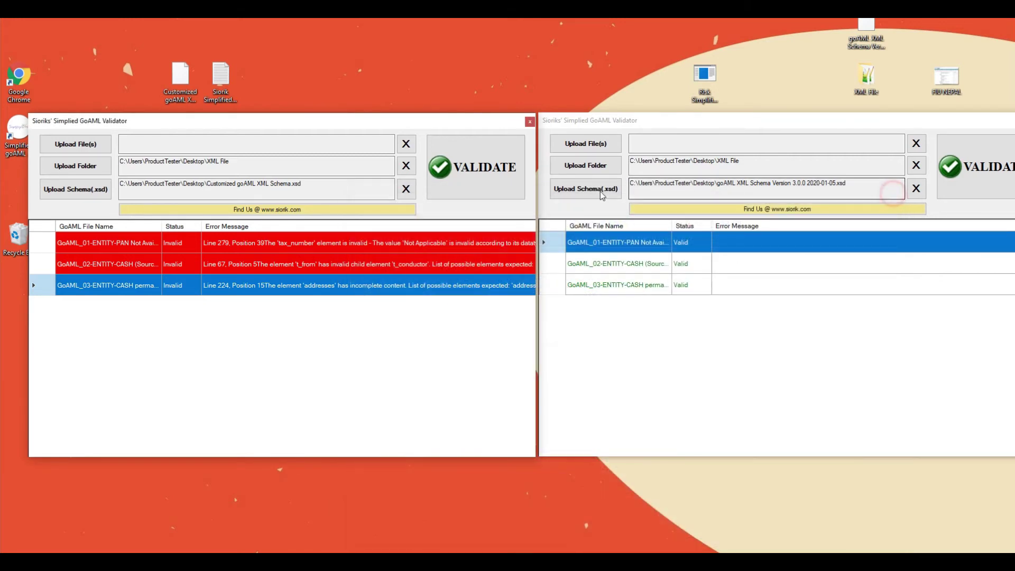